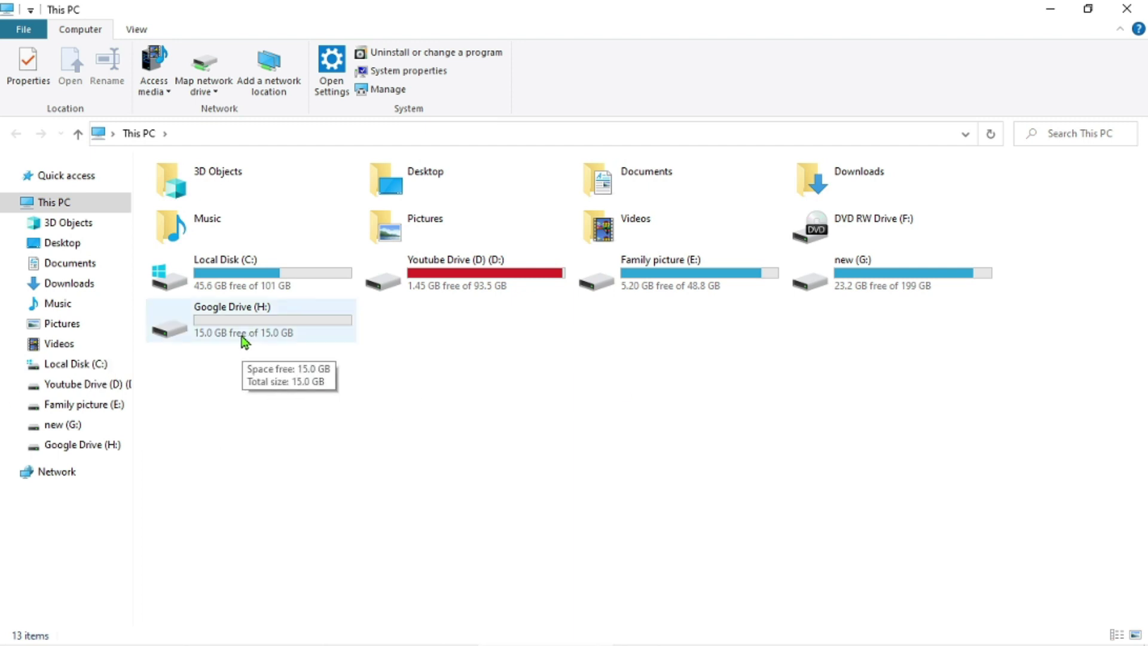
Open the Google Drive (H:) drive to view its contents and return to This PC
left_click(224, 315)
double_click(224, 315)
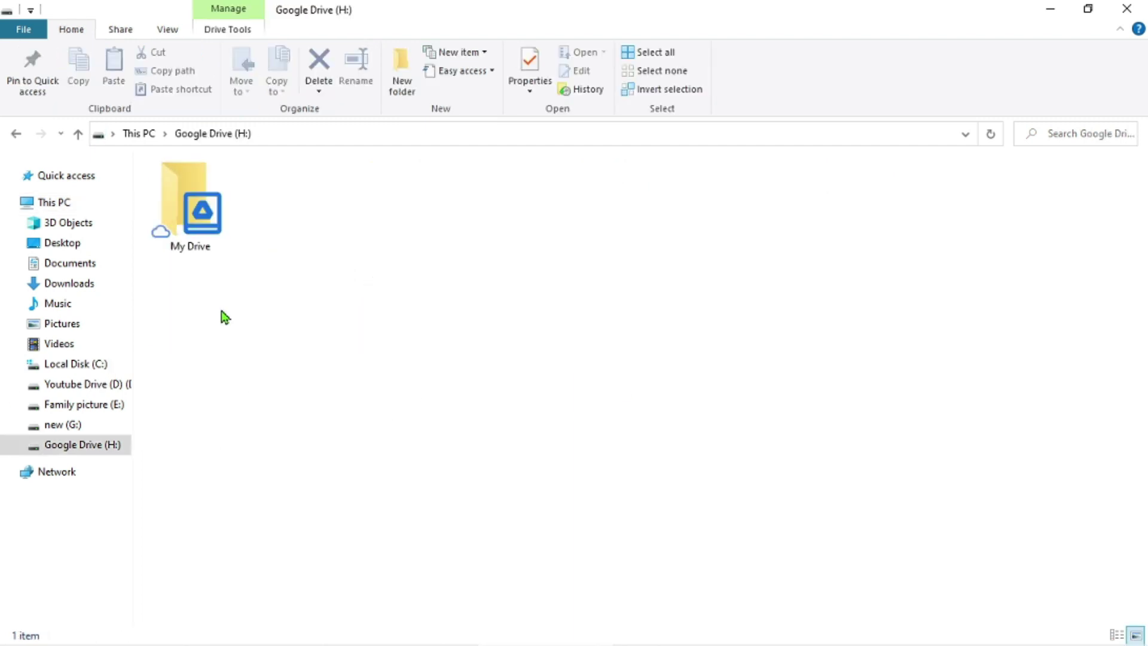
left_click(15, 136)
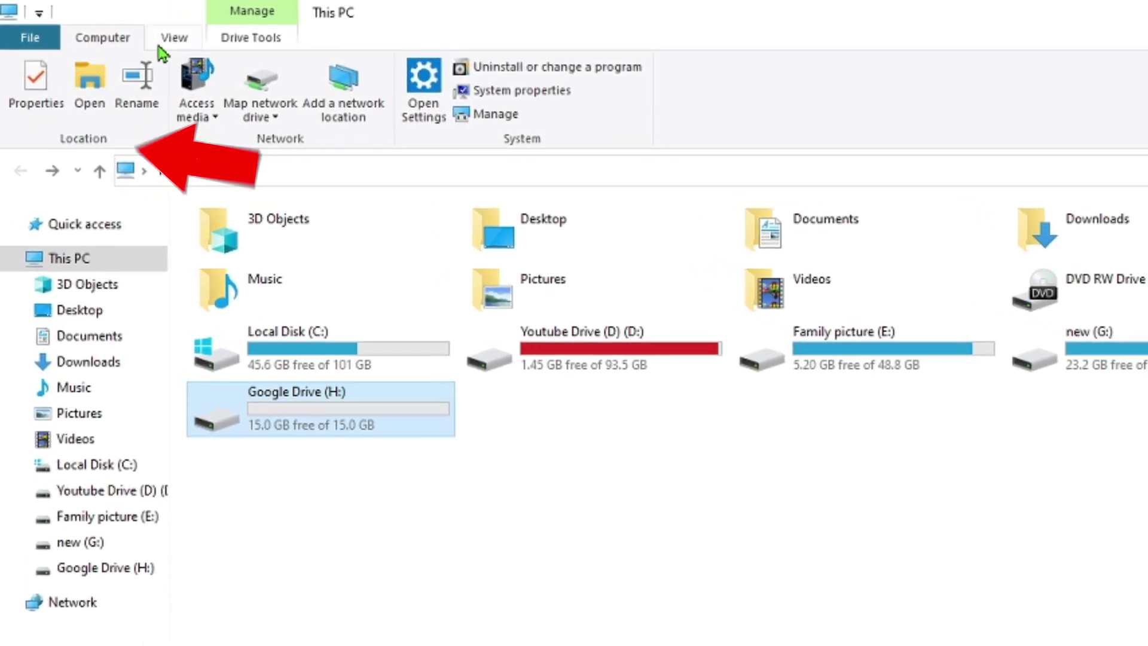
View the drive management commands for Google Drive (H:), and try the Small icons layout in This PC before returning to Tiles
left_click(274, 46)
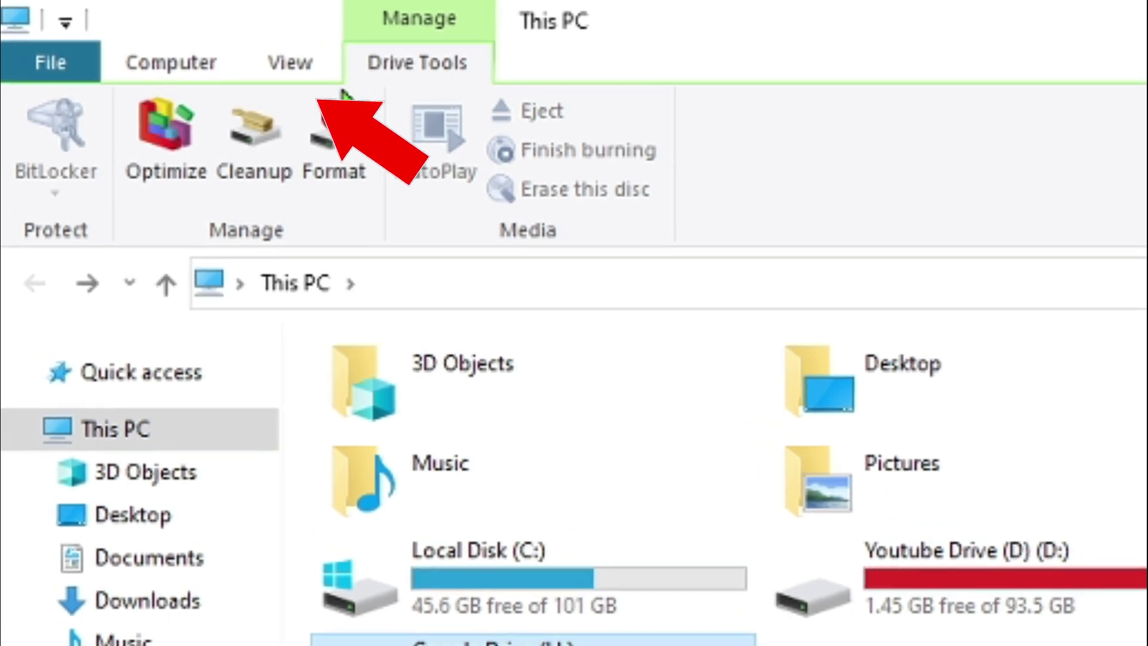
left_click(292, 66)
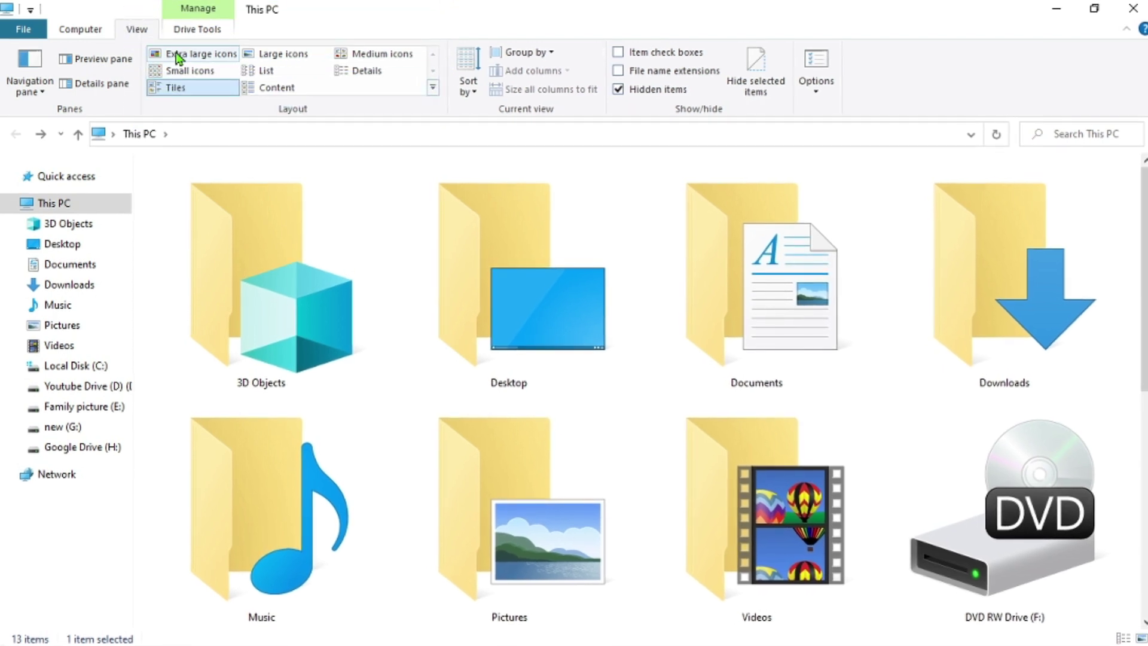
left_click(195, 72)
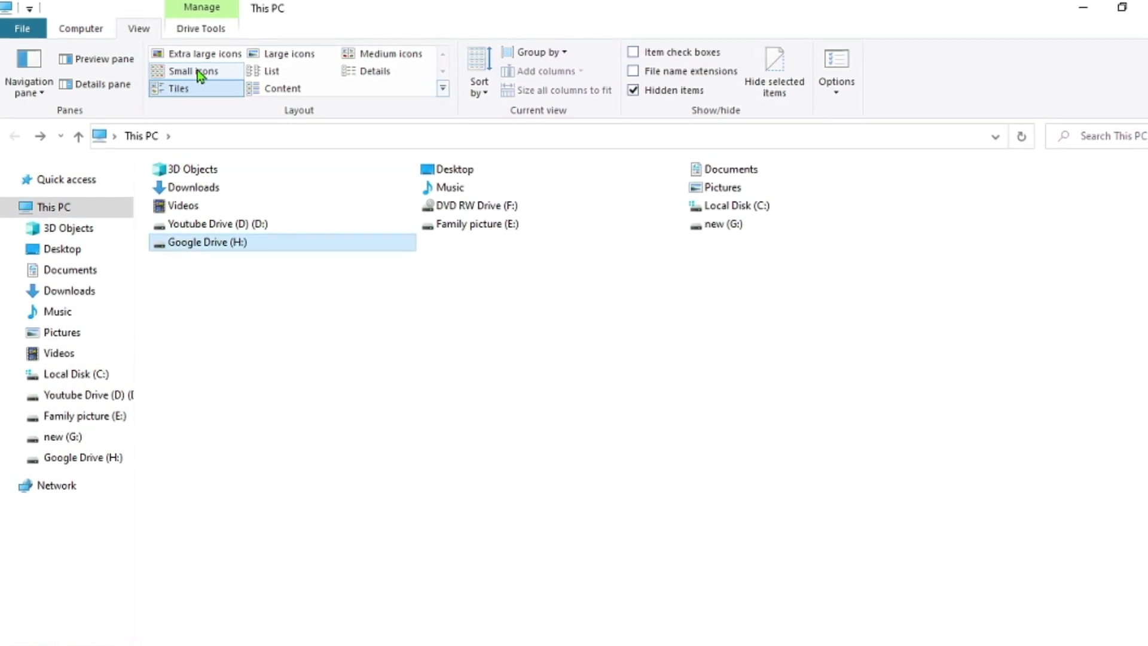
left_click(199, 89)
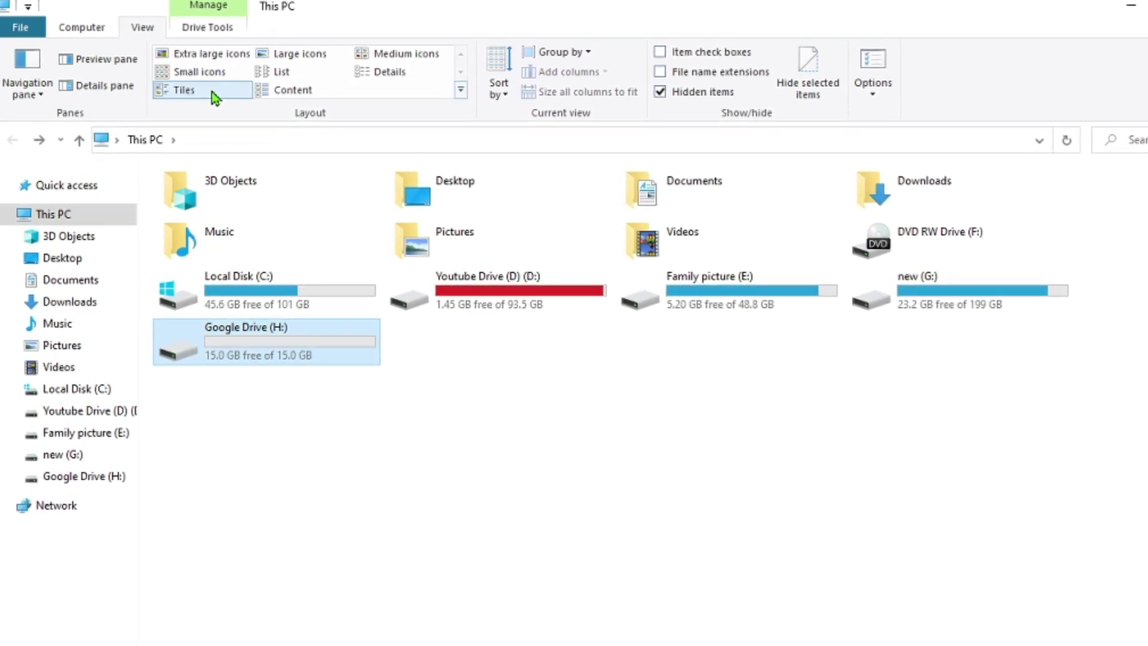
Try the Large icons, List, Content, Medium icons and Details layouts in This PC, and restore the Tiles layout
left_click(296, 56)
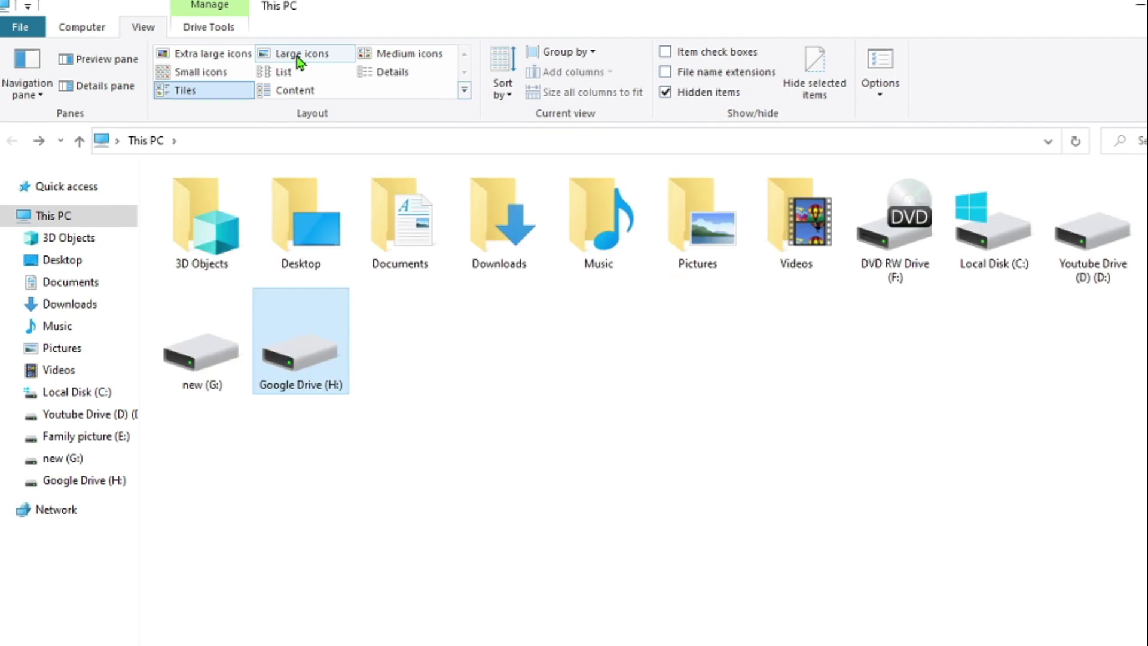
left_click(302, 73)
left_click(302, 96)
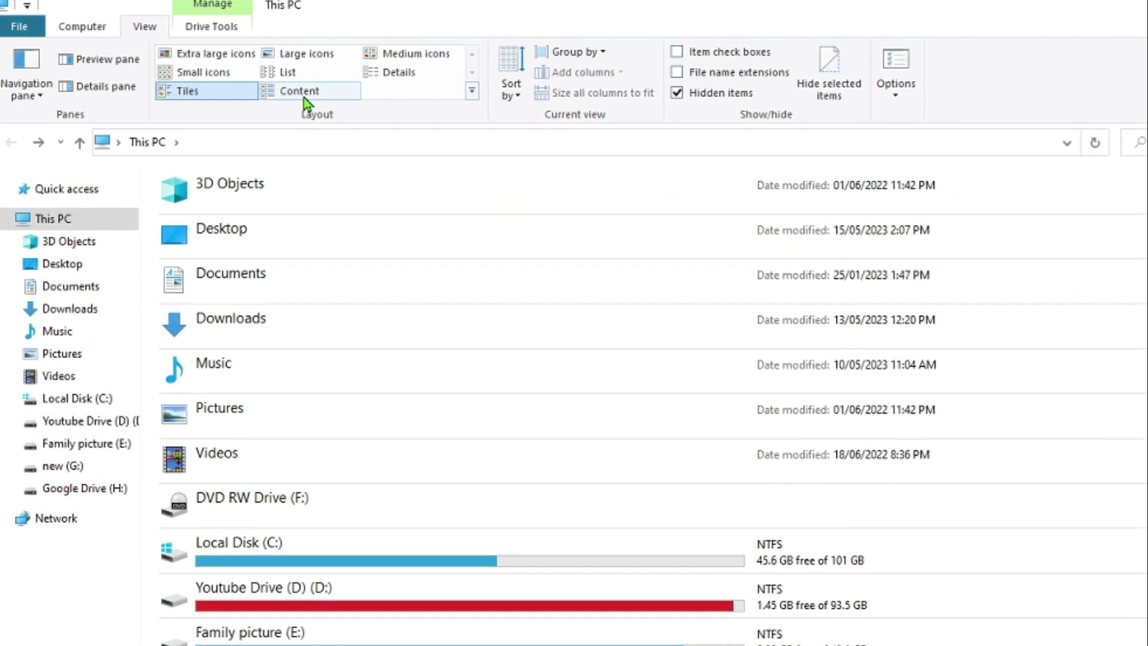
left_click(396, 55)
left_click(396, 71)
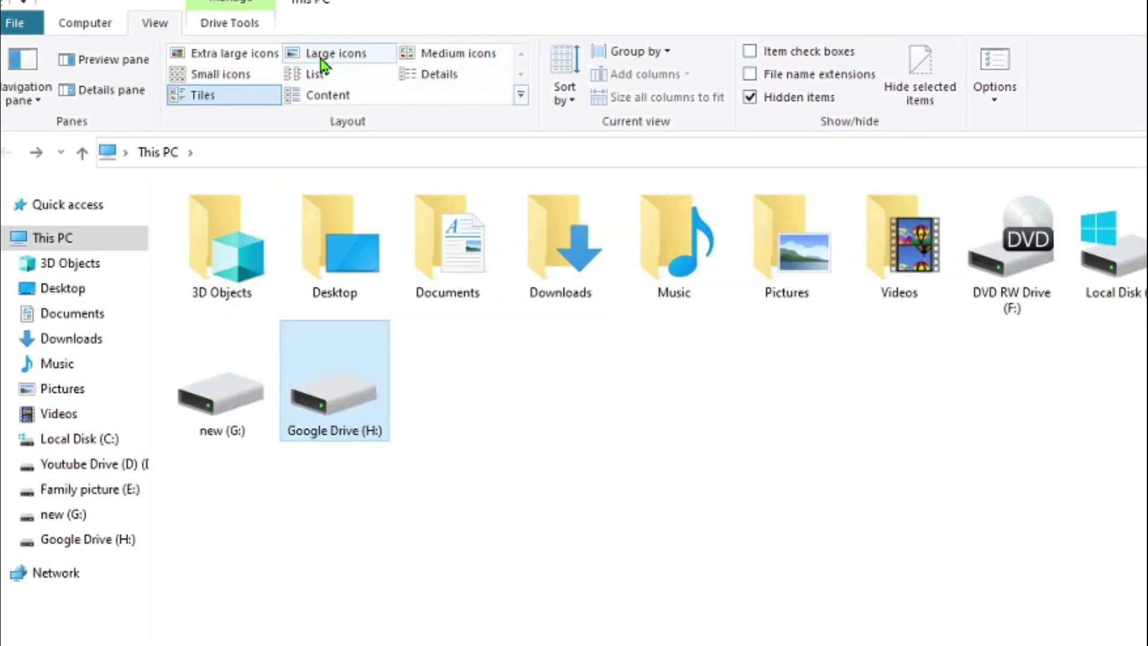
left_click(321, 60)
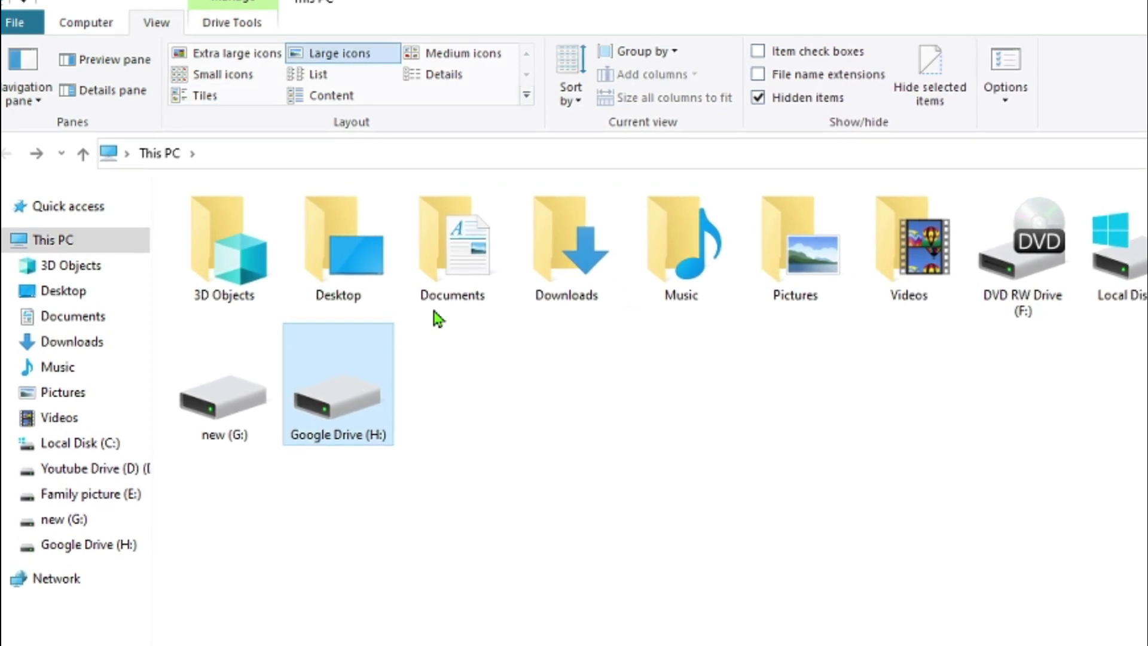
left_click(222, 98)
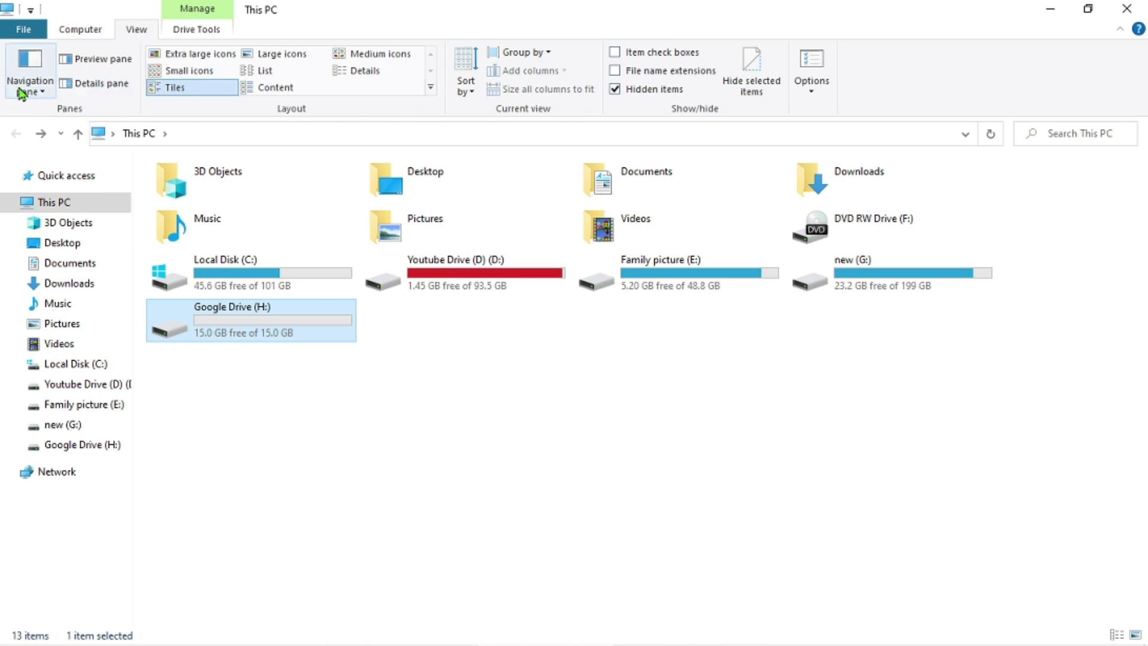
Enable Expand to open folder and Show all folders for the navigation pane and look through its folder tree
left_click(45, 96)
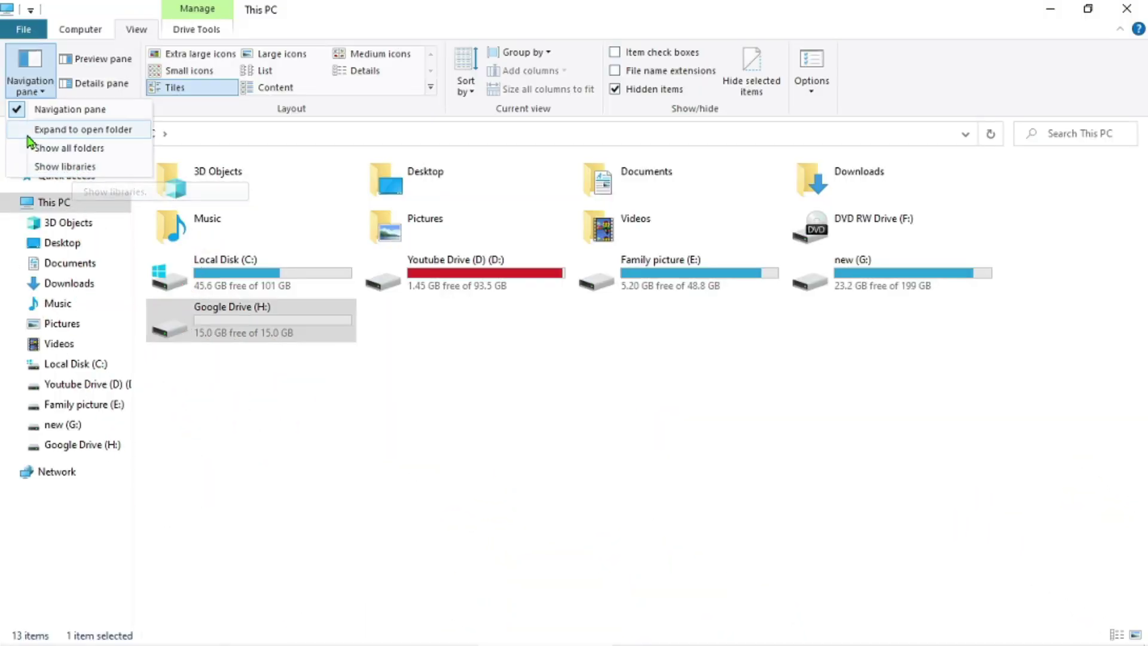
left_click(18, 134)
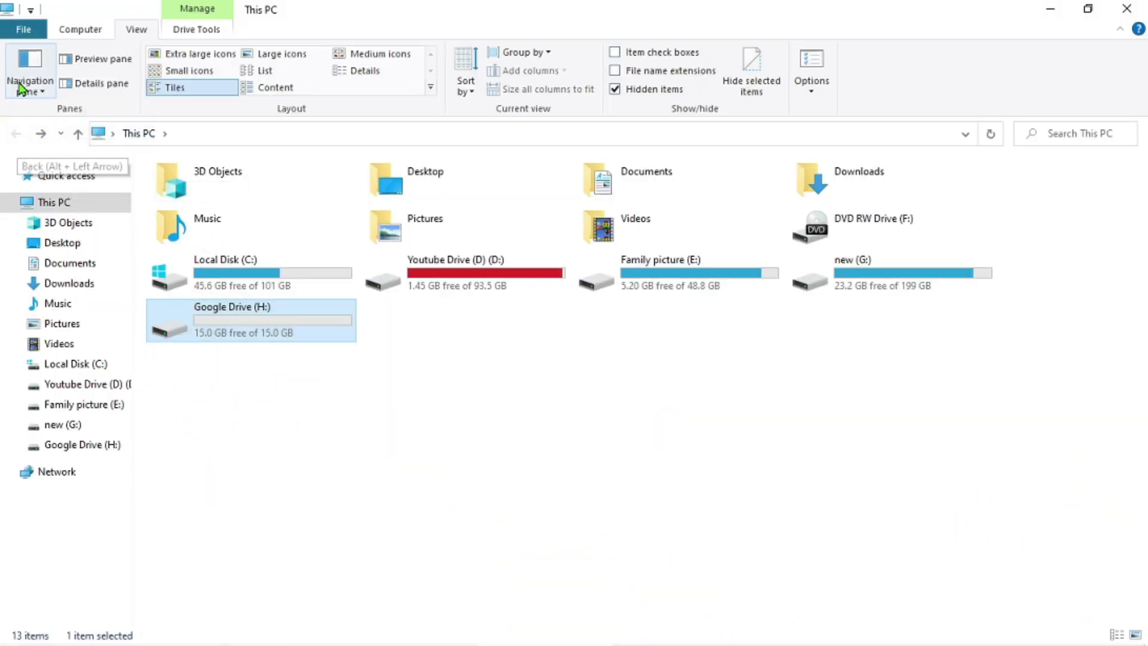
left_click(40, 92)
left_click(23, 148)
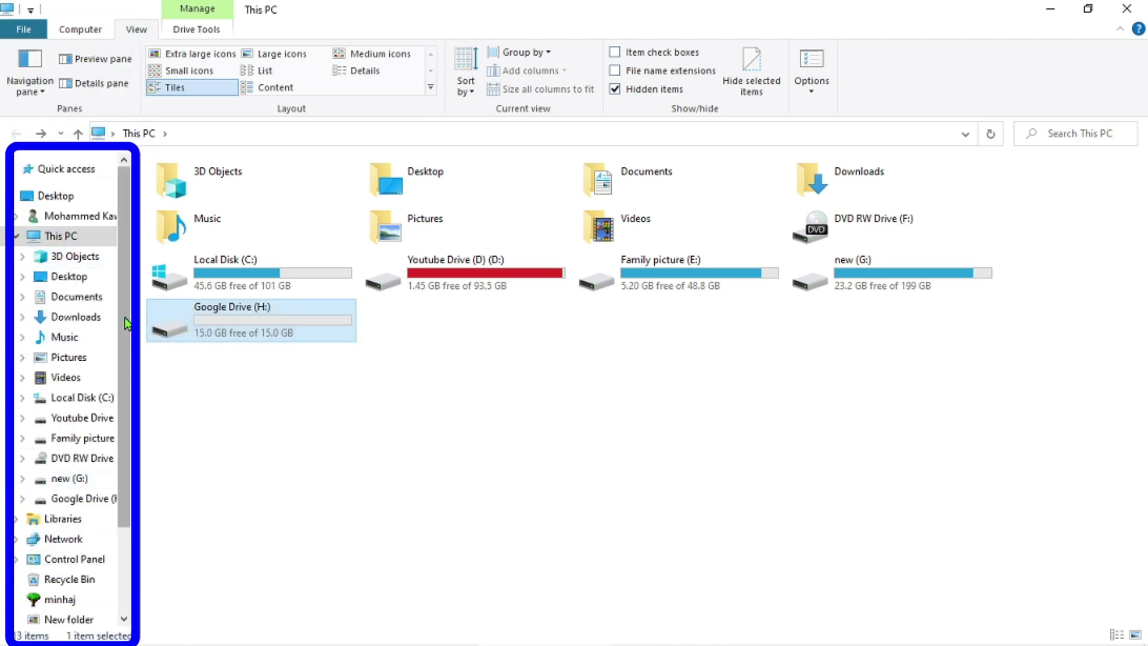
scroll(124, 337, "down", 1)
scroll(124, 336, "down", 1)
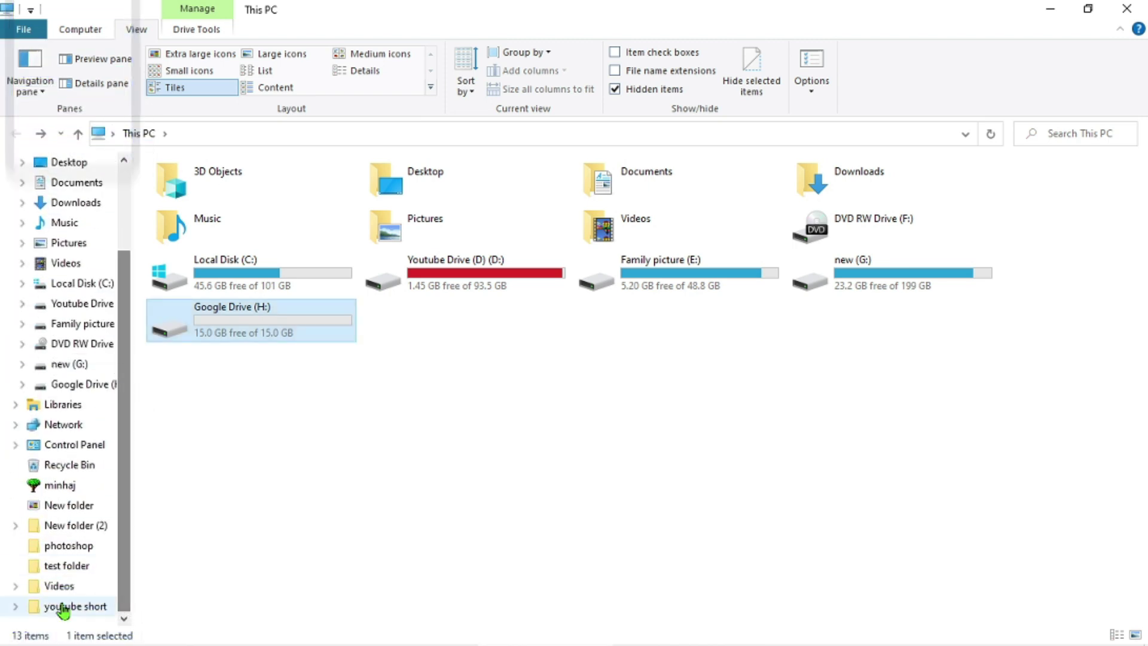
scroll(120, 341, "up", 2)
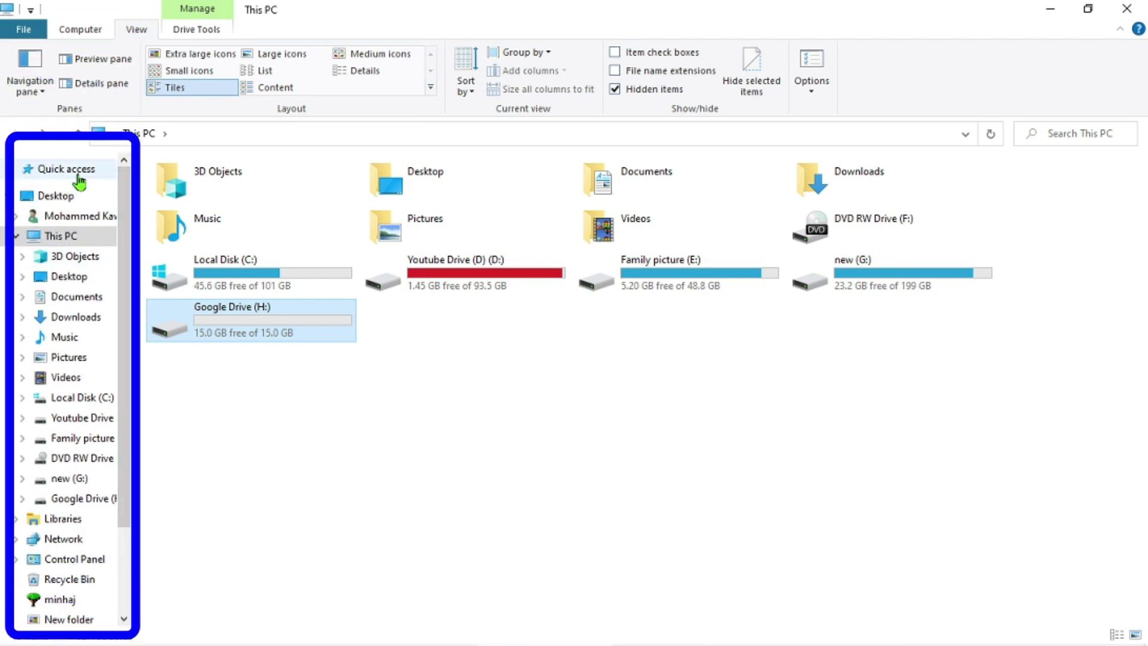
scroll(119, 371, "down", 2)
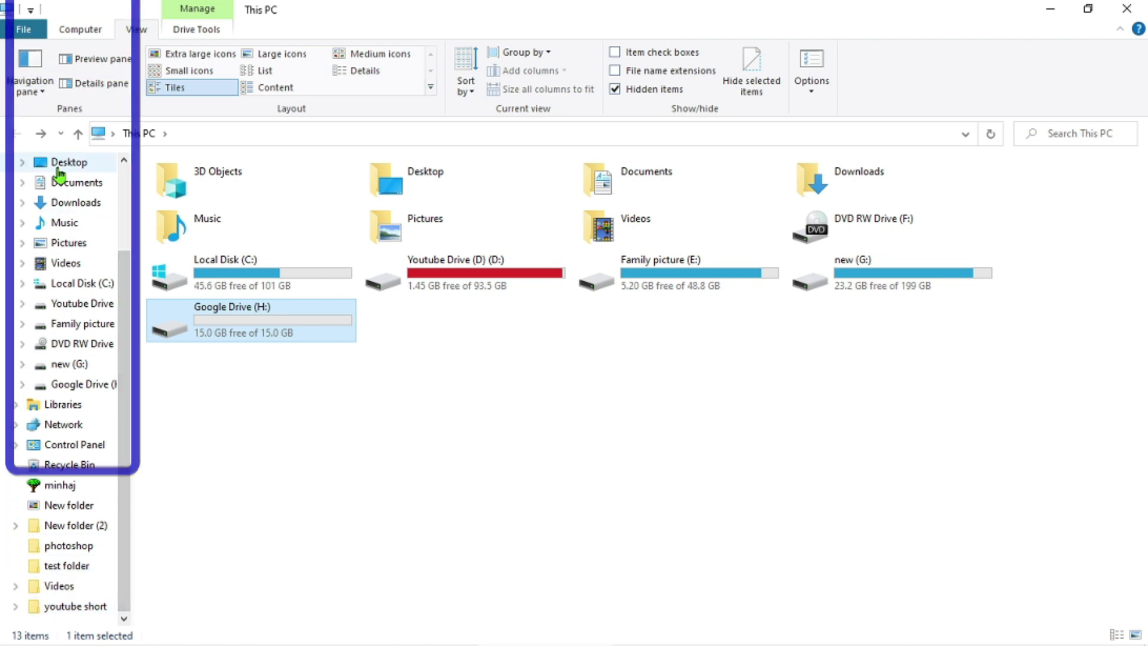
Enable Show libraries for the navigation pane, review the folder tree, and disable Show libraries again
left_click(45, 87)
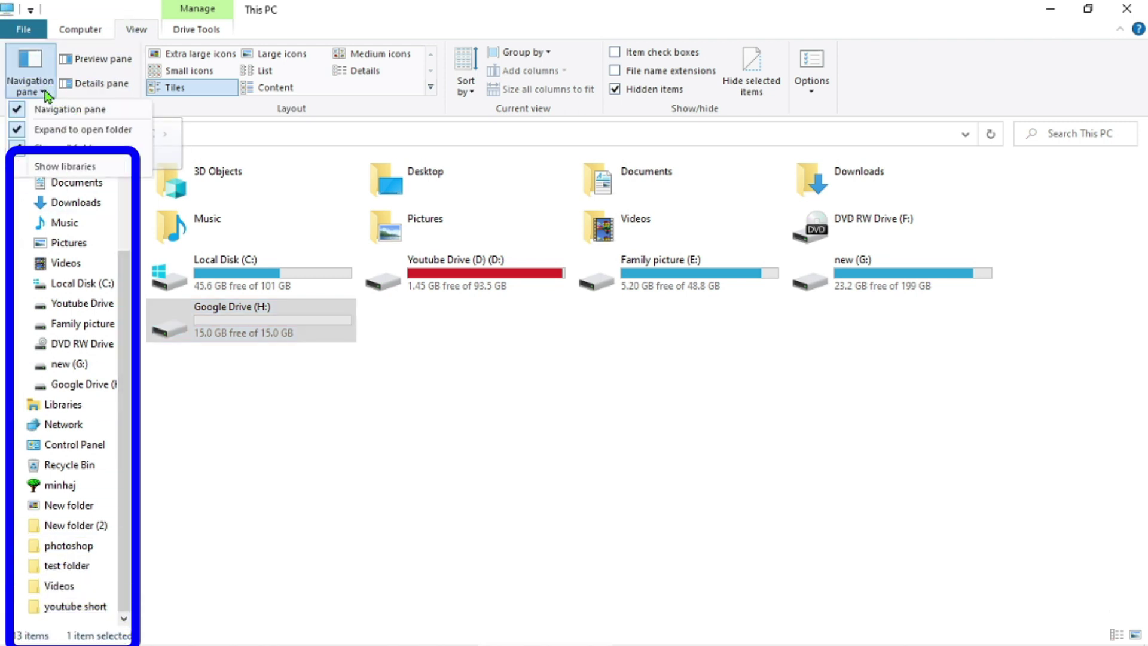
left_click(25, 166)
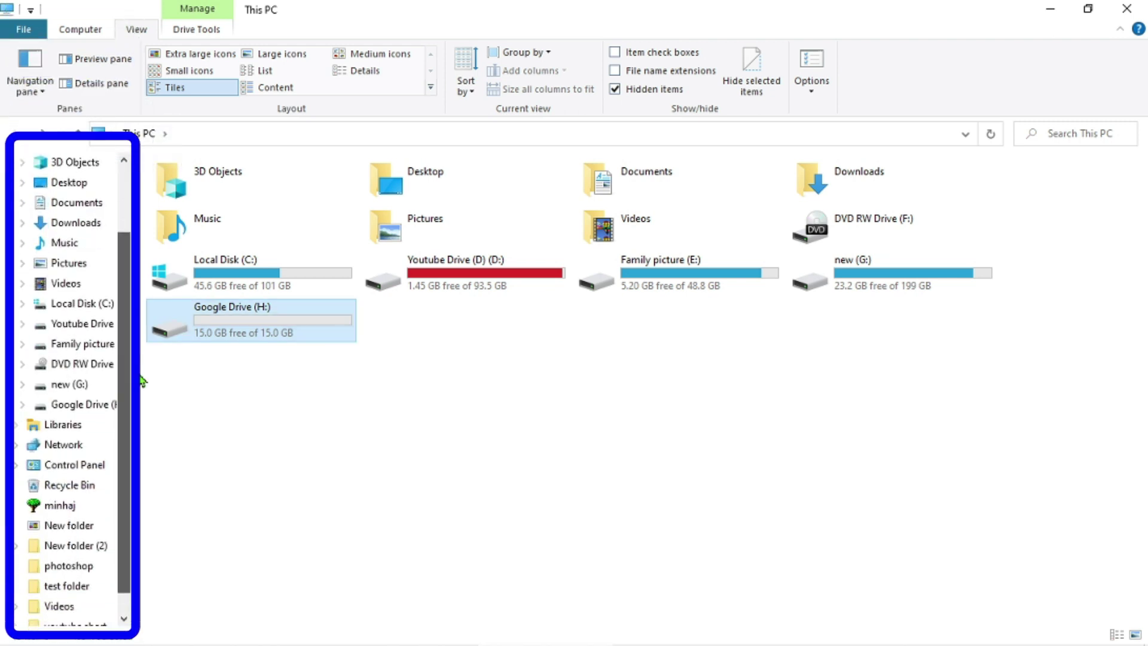
scroll(114, 293, "up", 3)
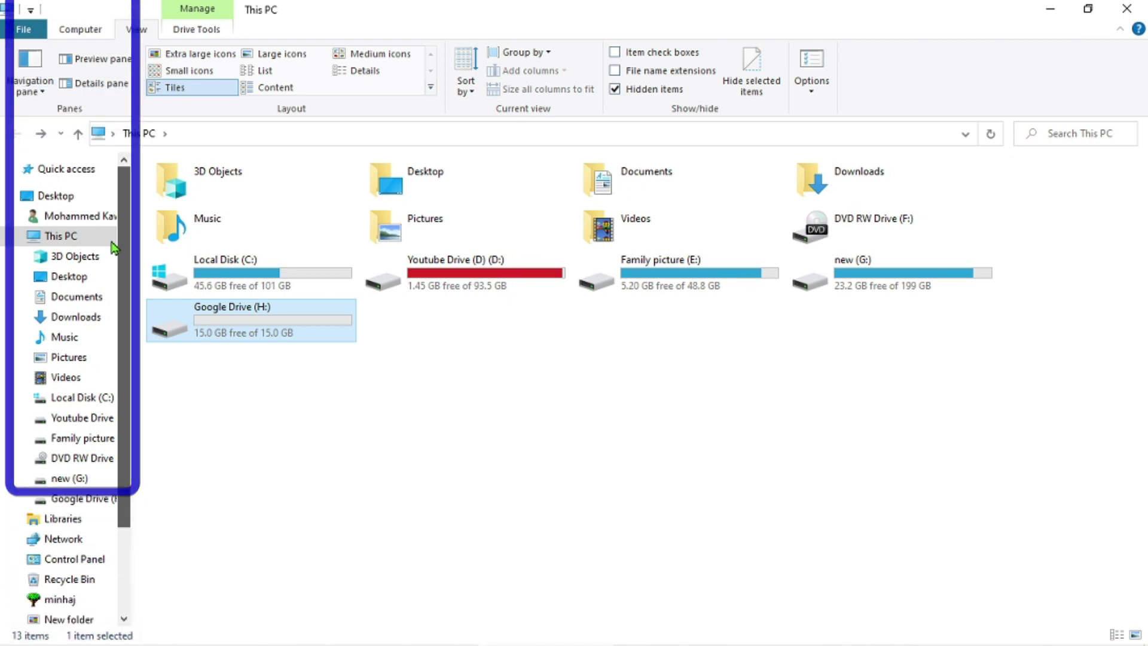
left_click(45, 87)
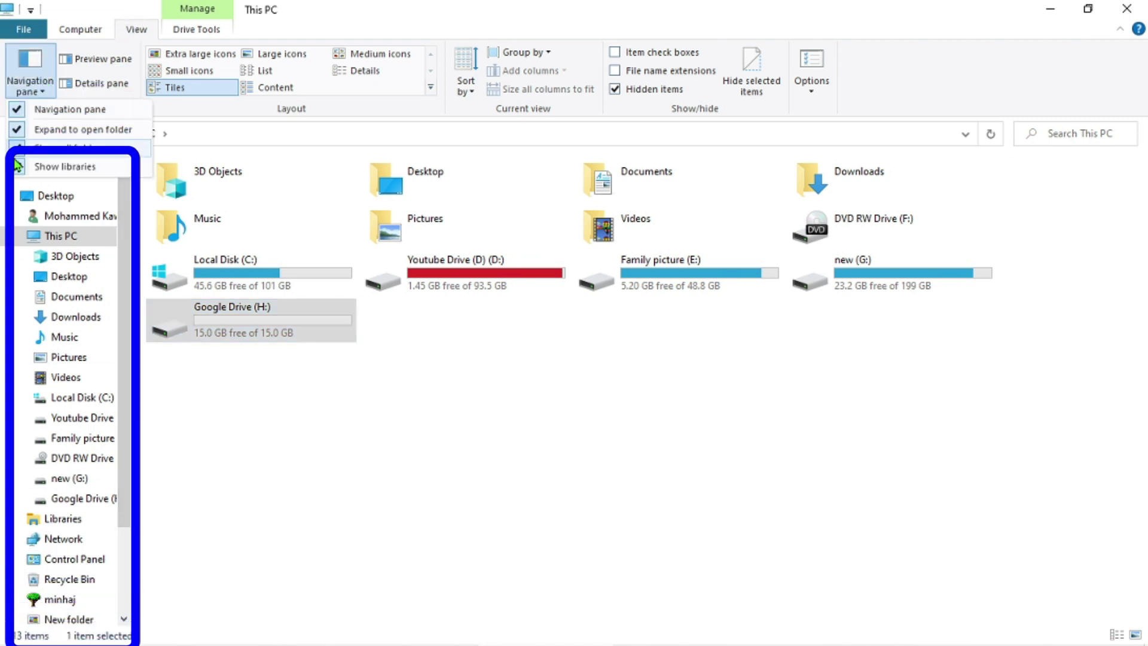
left_click(18, 166)
Disable Show all folders and Expand to open folder for the navigation pane
left_click(41, 93)
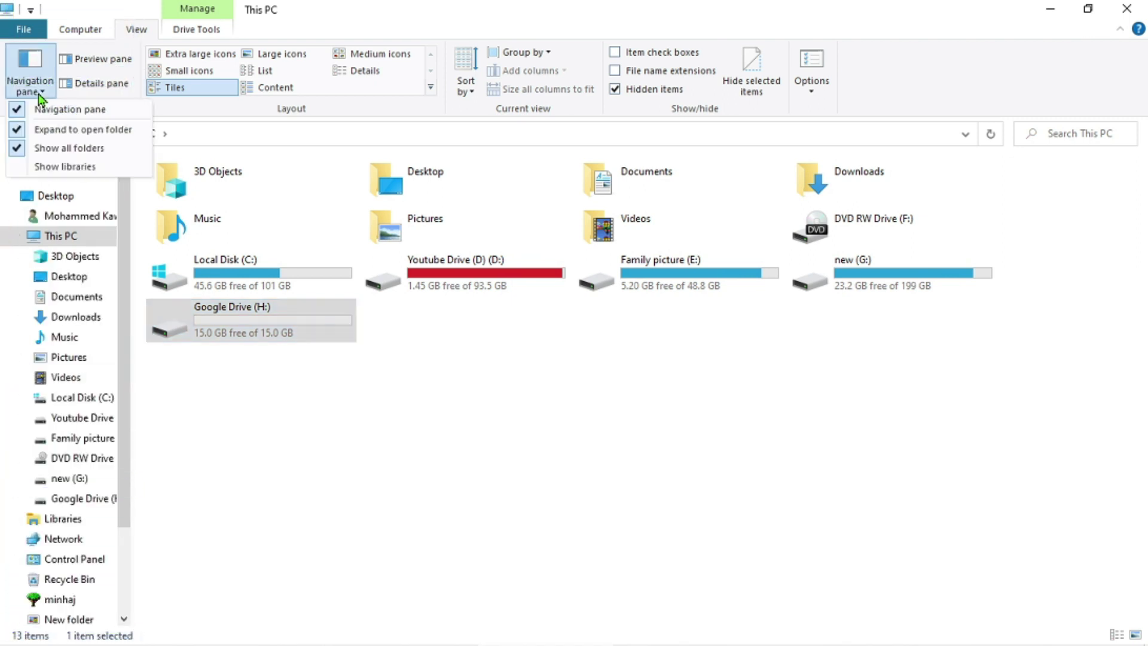
left_click(18, 147)
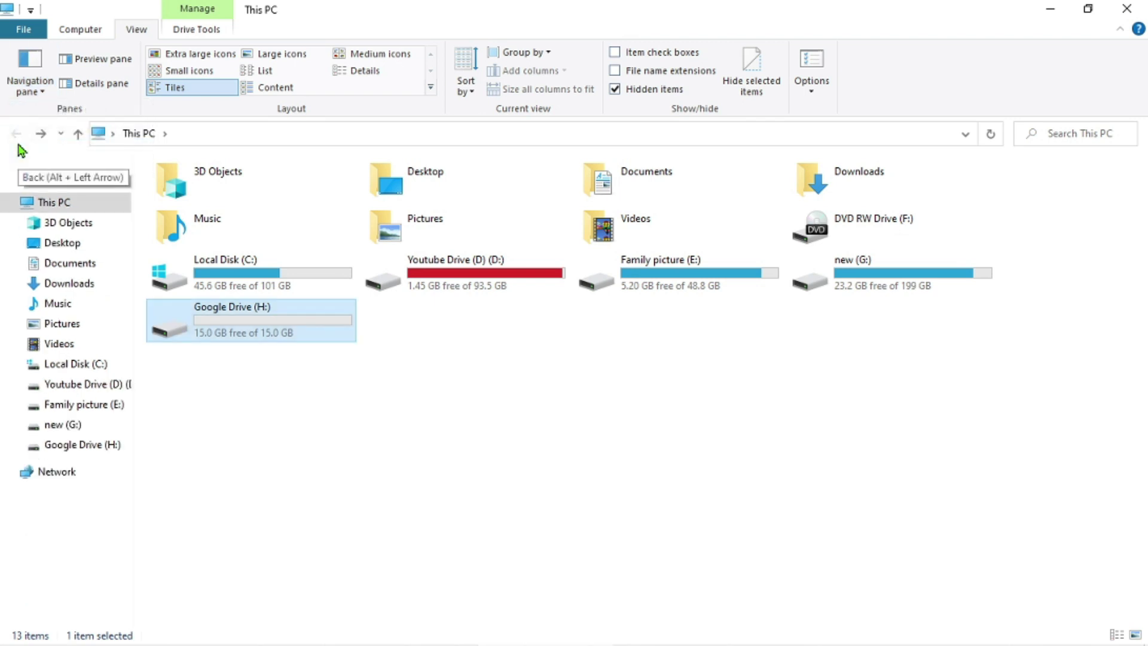
left_click(47, 99)
left_click(13, 134)
Hide the navigation pane in This PC and show it again
left_click(46, 97)
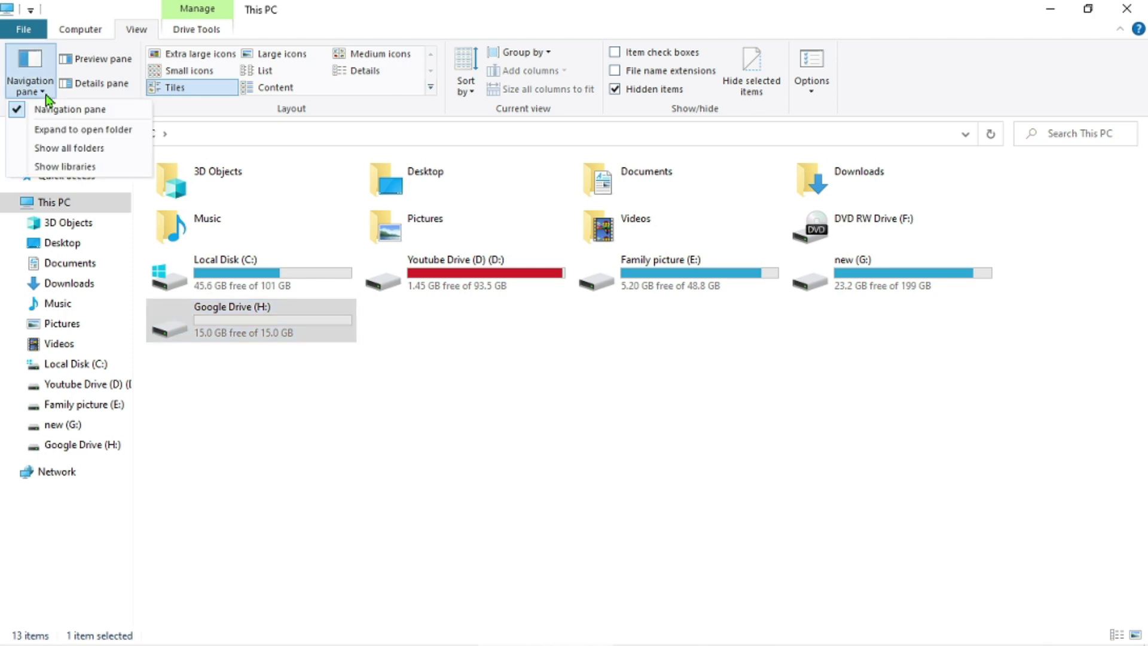
left_click(15, 111)
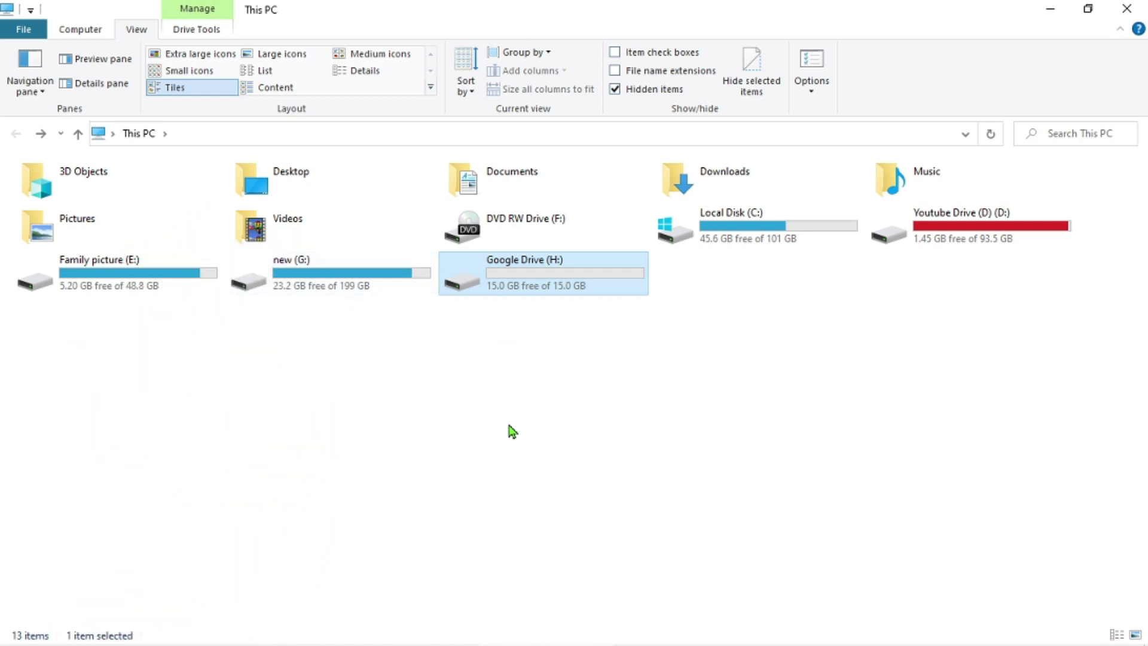
left_click(43, 94)
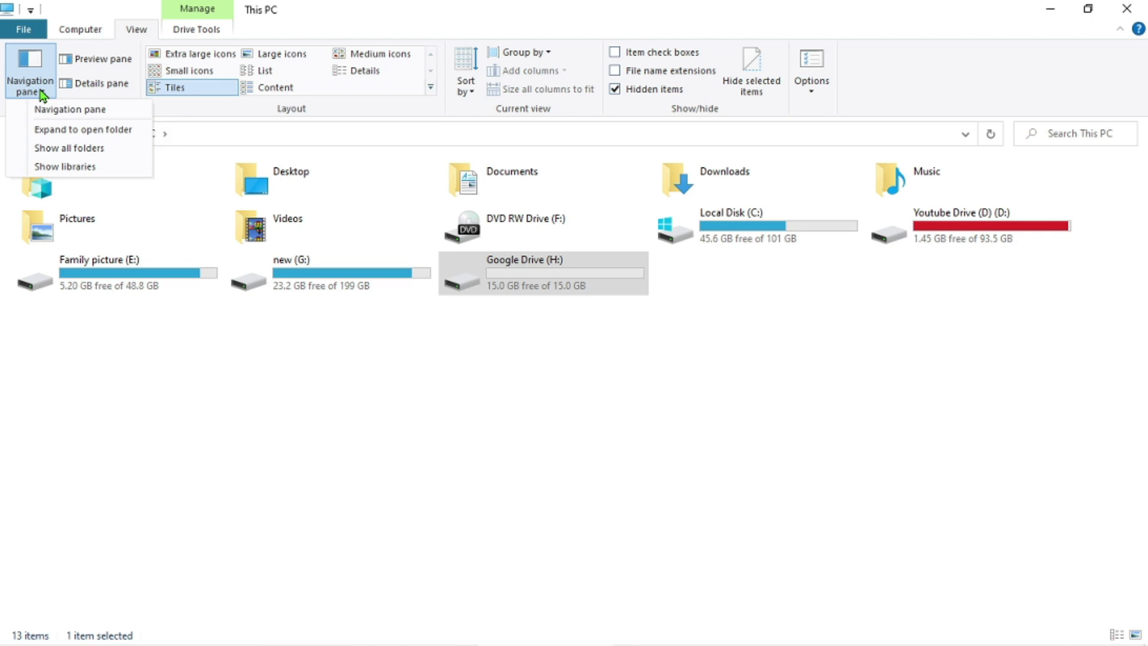
left_click(26, 110)
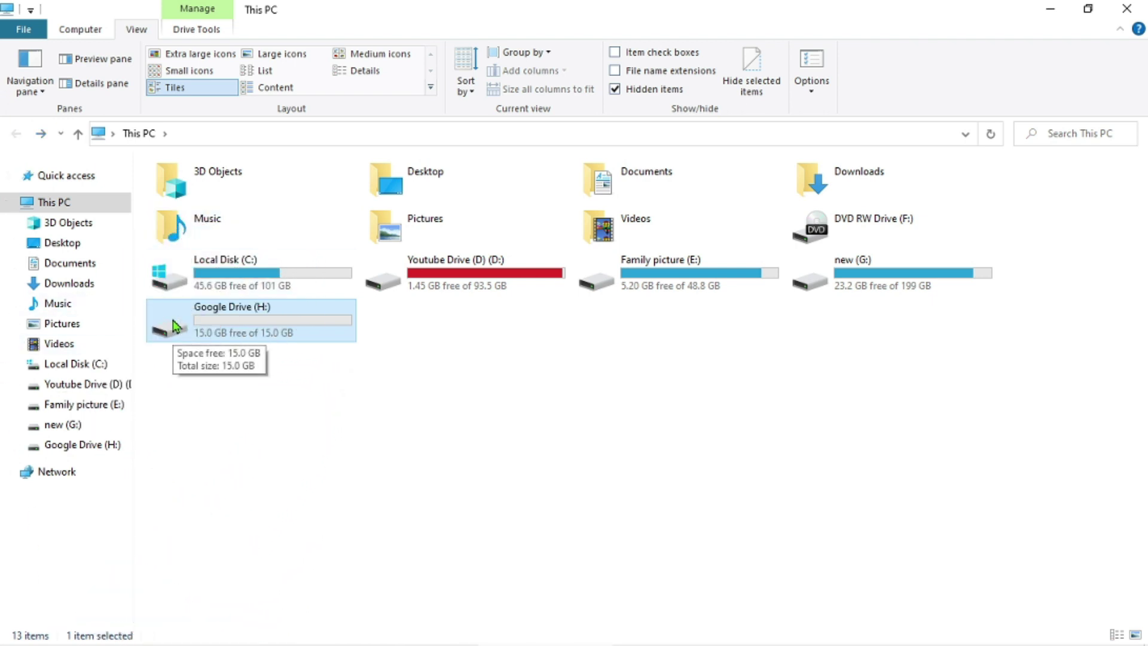
Show the preview pane and the details pane in turn for Google Drive (H:), and hide them again
left_click(103, 64)
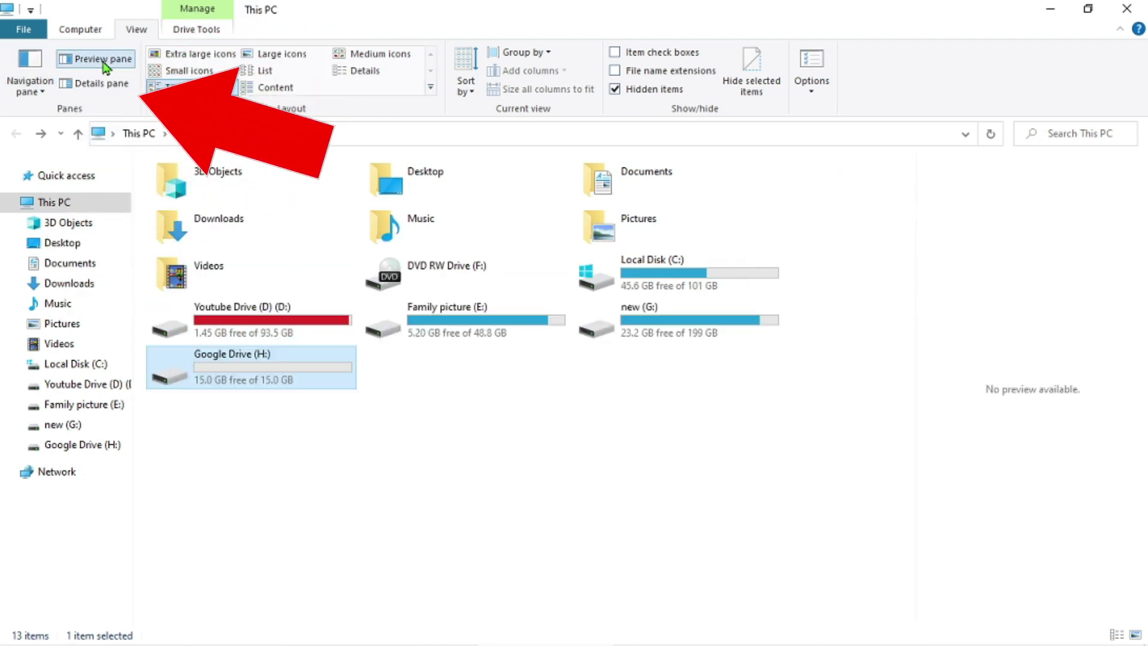
left_click(102, 84)
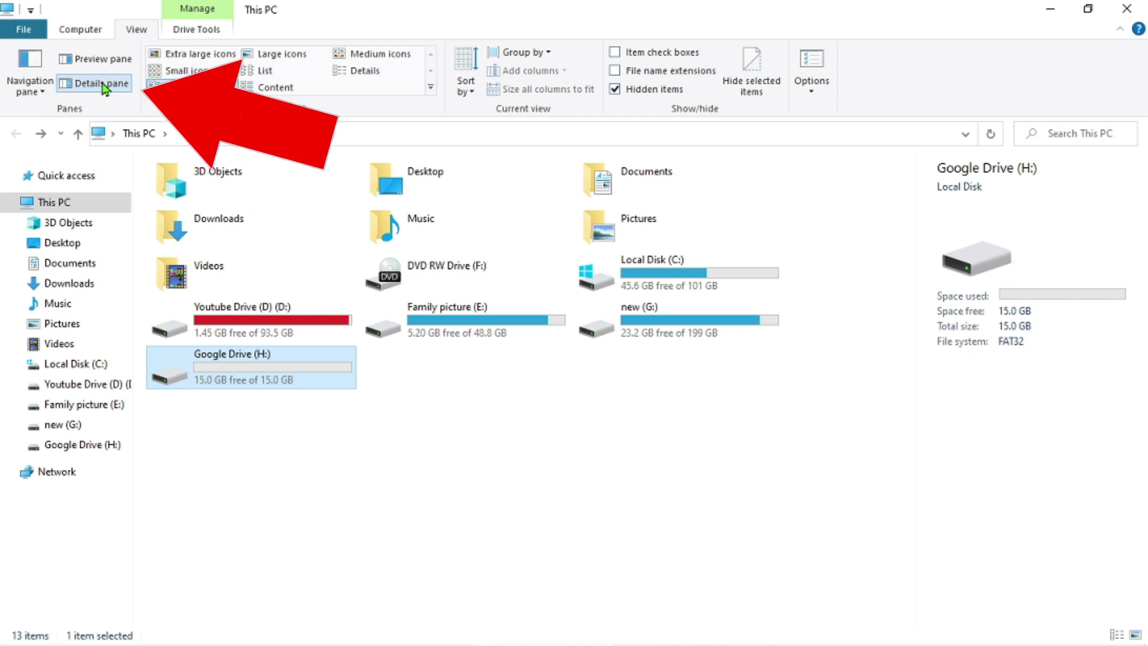
left_click(97, 60)
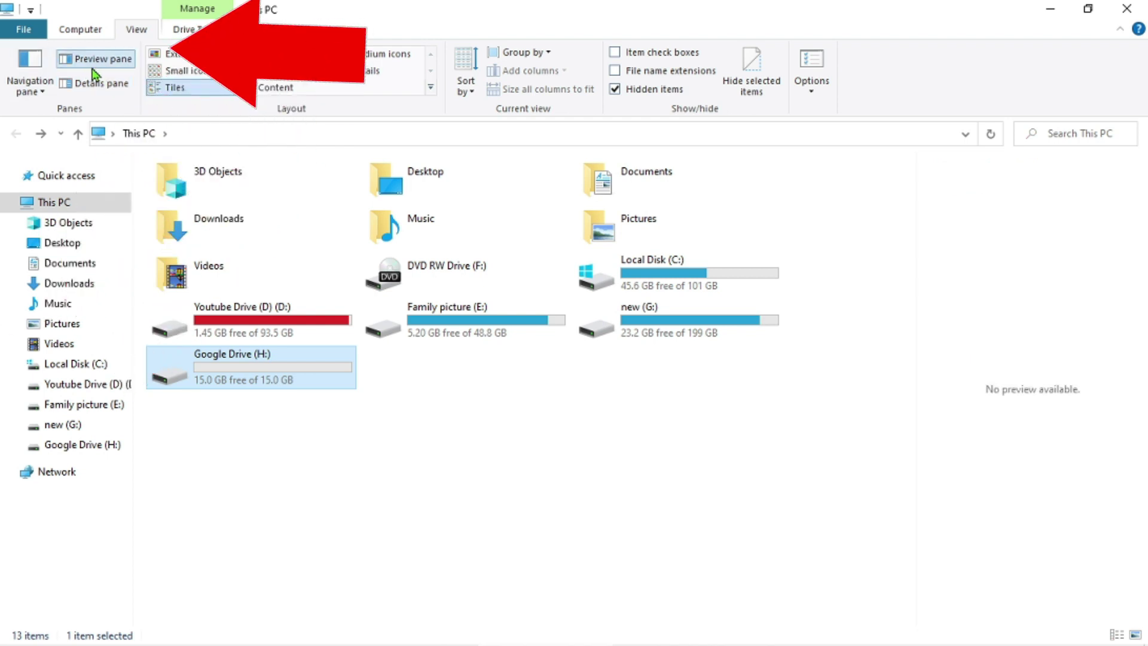
left_click(98, 59)
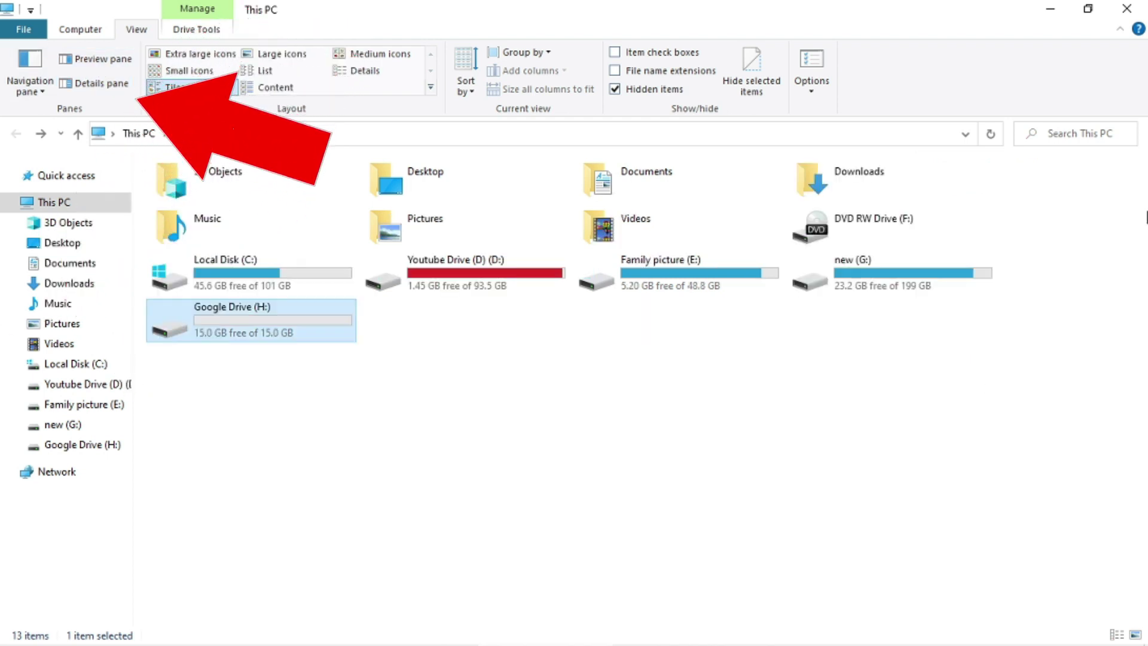
Show the preview pane and check it for Youtube Drive (D:) and Google Drive (H:)
left_click(84, 60)
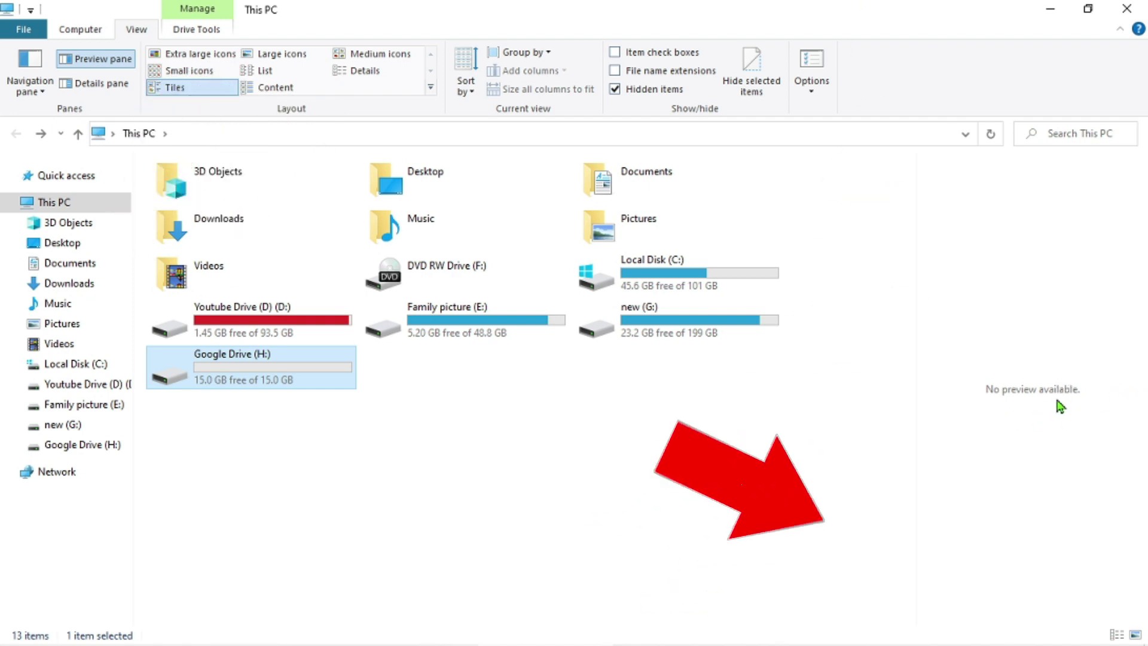
left_click(290, 321)
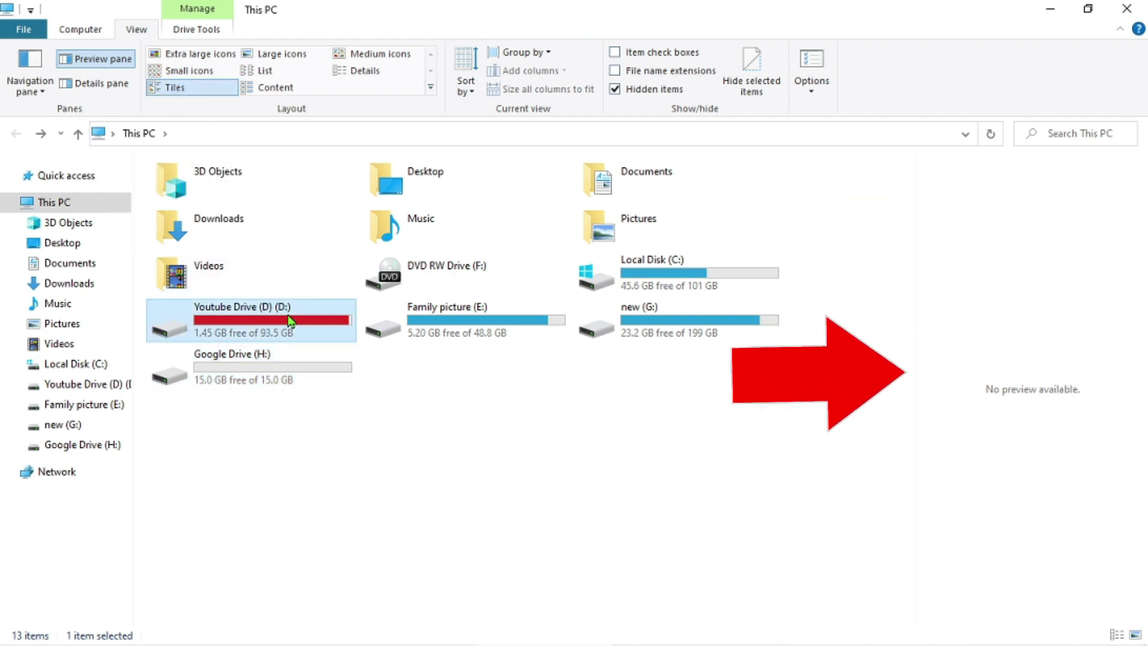
left_click(262, 353)
Switch to the details pane and display the drive details of Youtube Drive (D:)
left_click(94, 84)
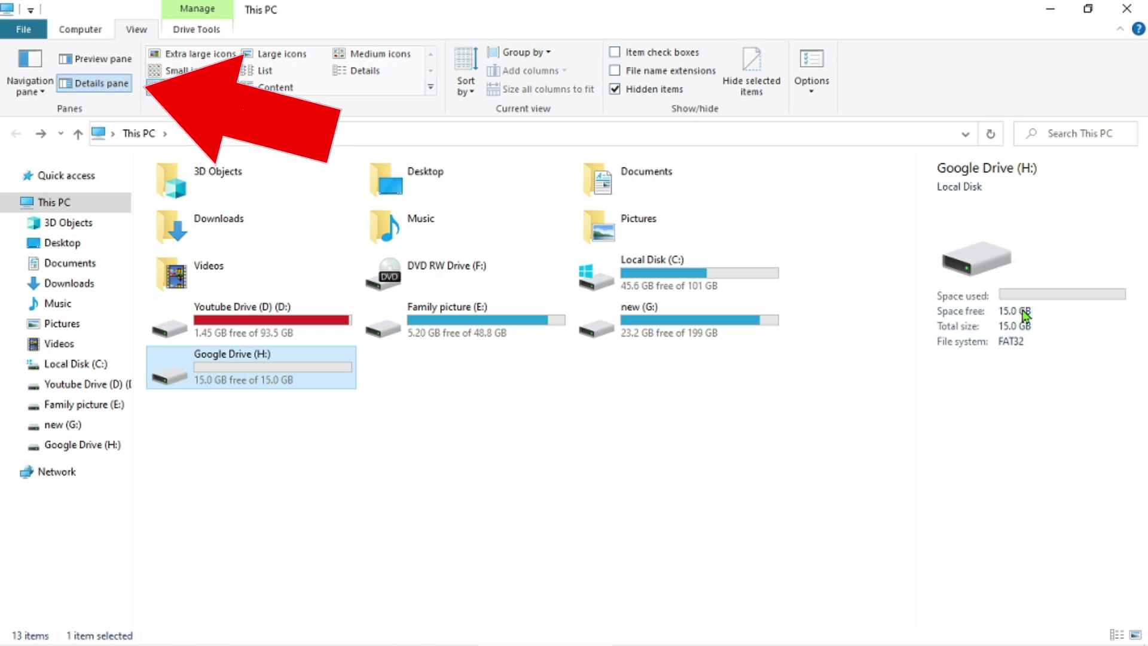
left_click(260, 318)
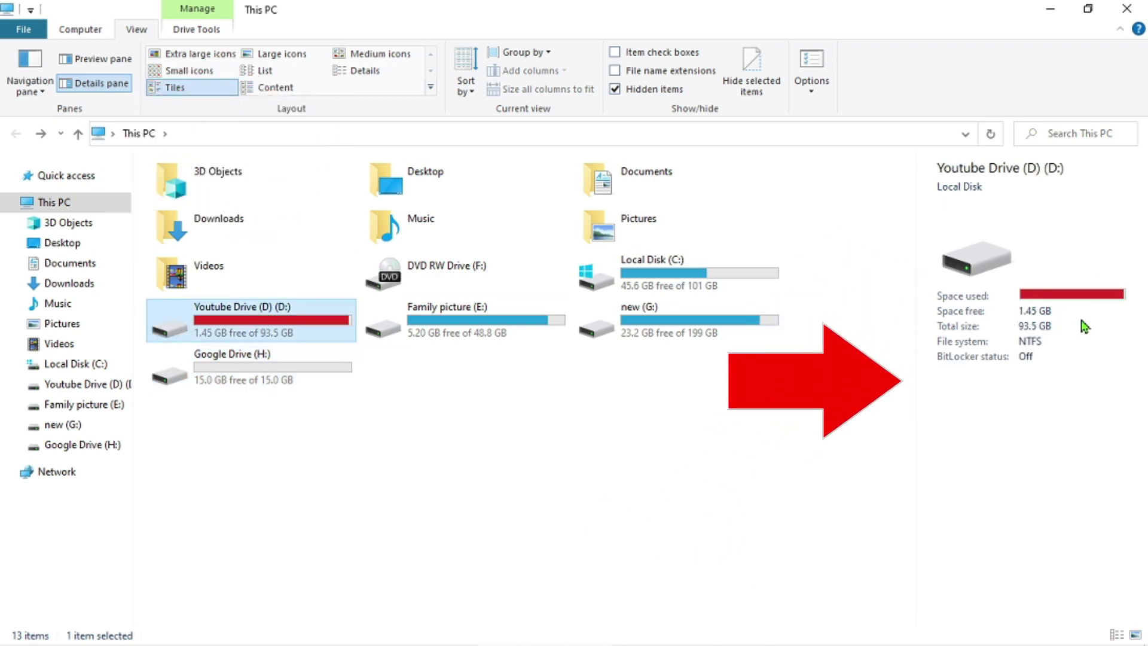
Display the drive details of Family picture (E:) and review its space, total size and file system information
left_click(472, 326)
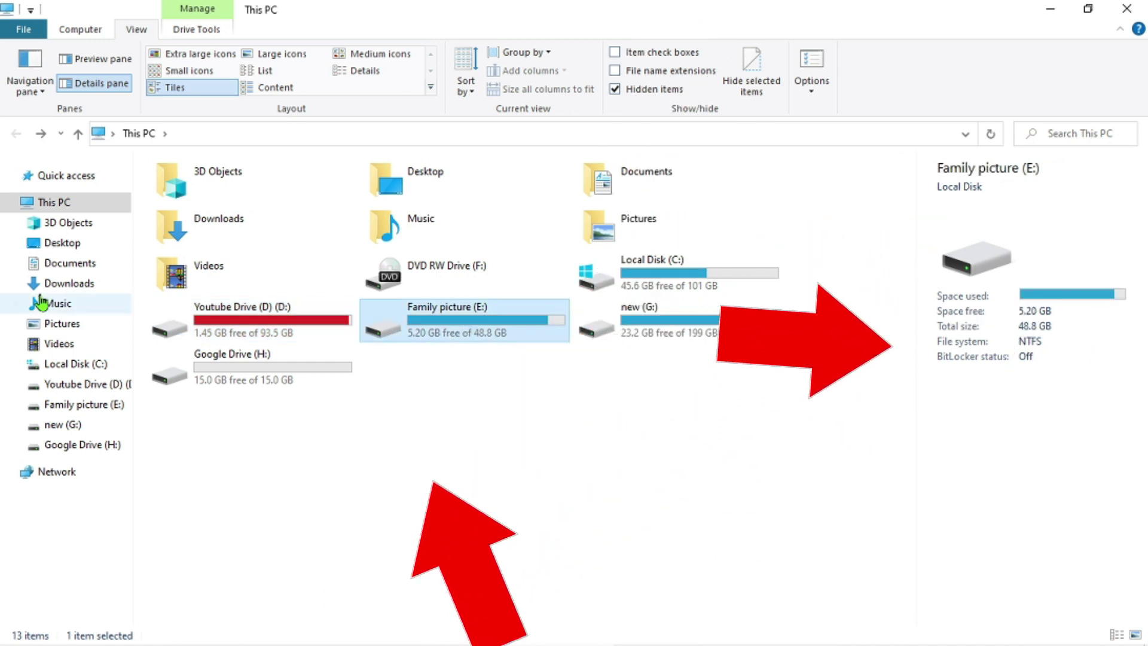
mouse_move(488, 324)
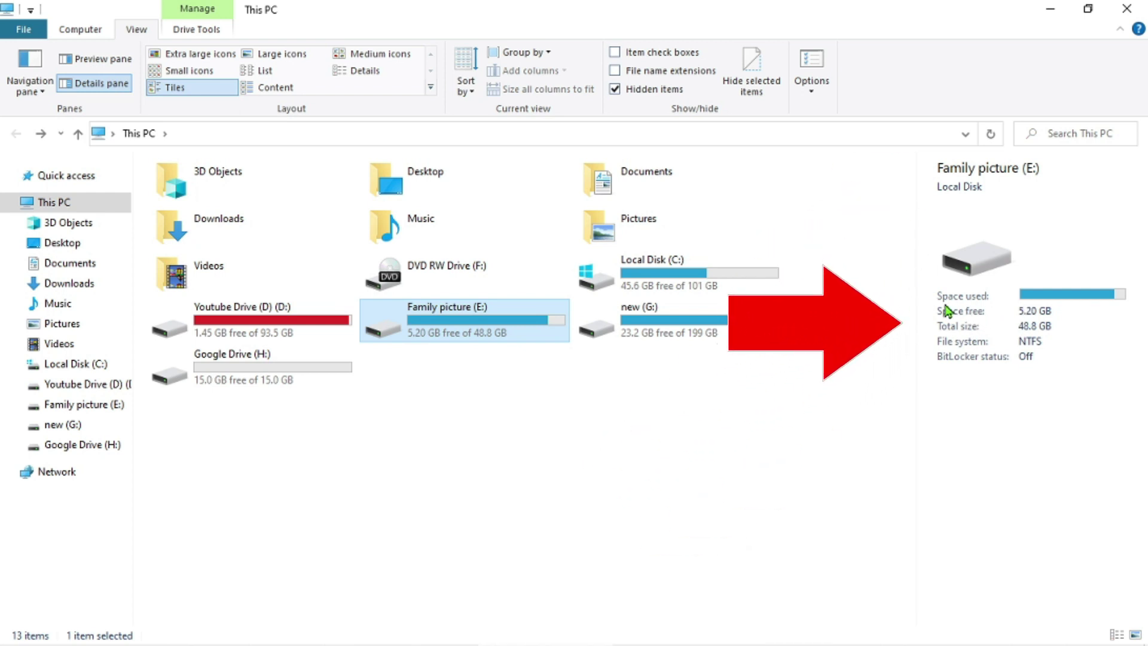
mouse_move(1113, 303)
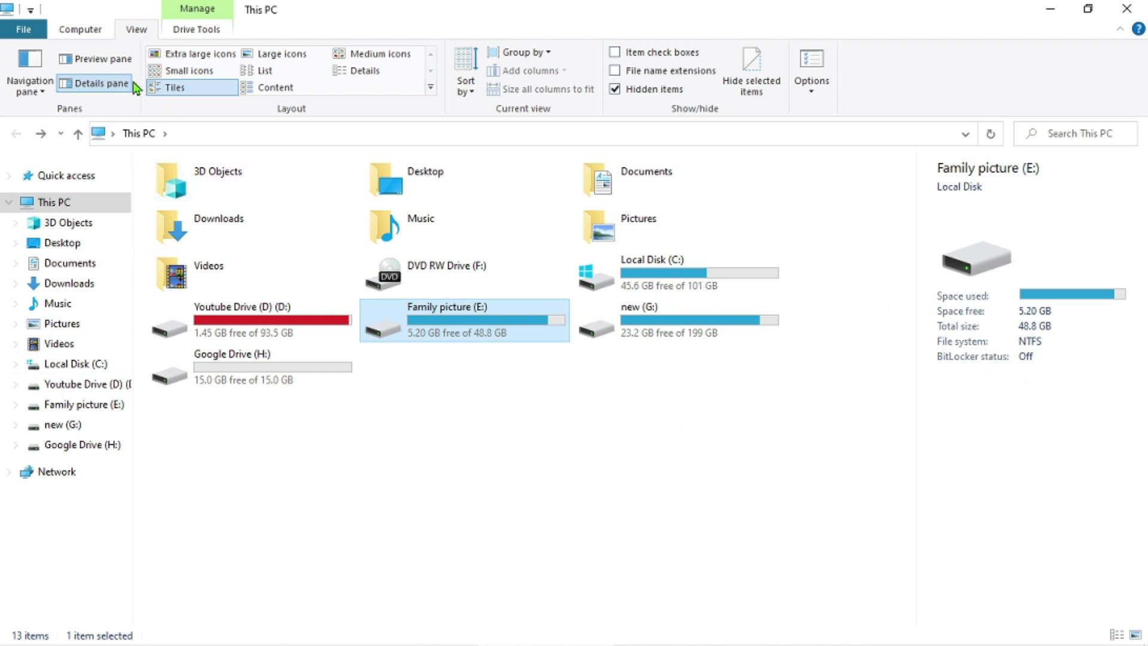
Switch from the details pane to the preview pane for Family picture (E:), and hide the preview pane
left_click(91, 59)
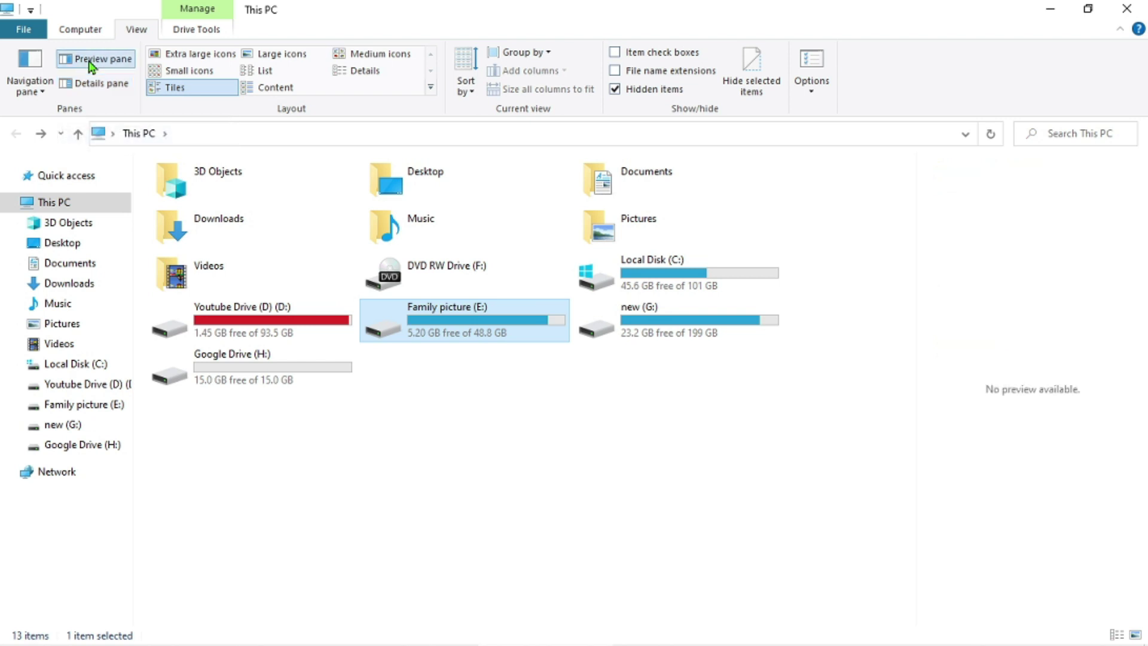
left_click(39, 94)
left_click(18, 124)
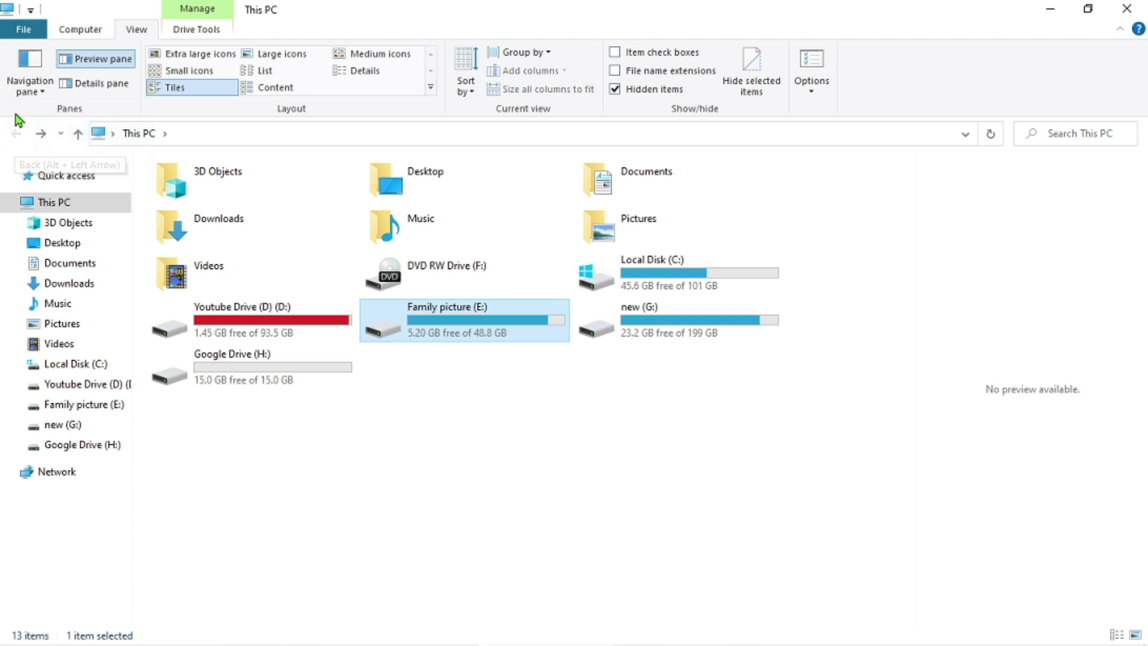
left_click(87, 64)
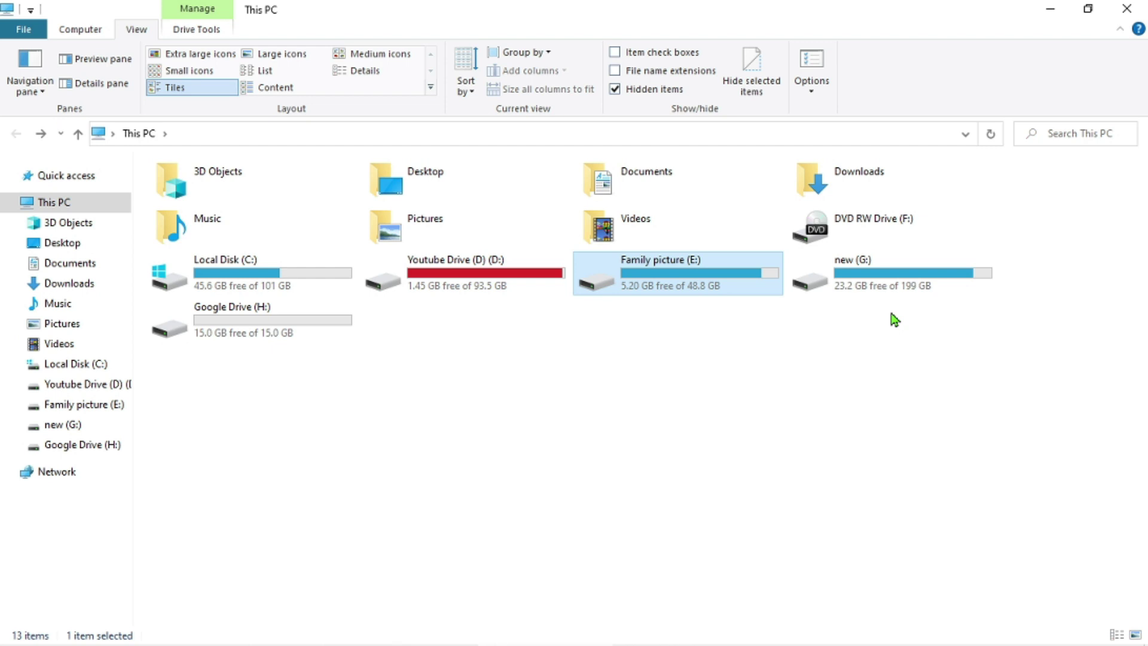
Review the available navigation pane options and close the list without changing any of them
left_click(39, 96)
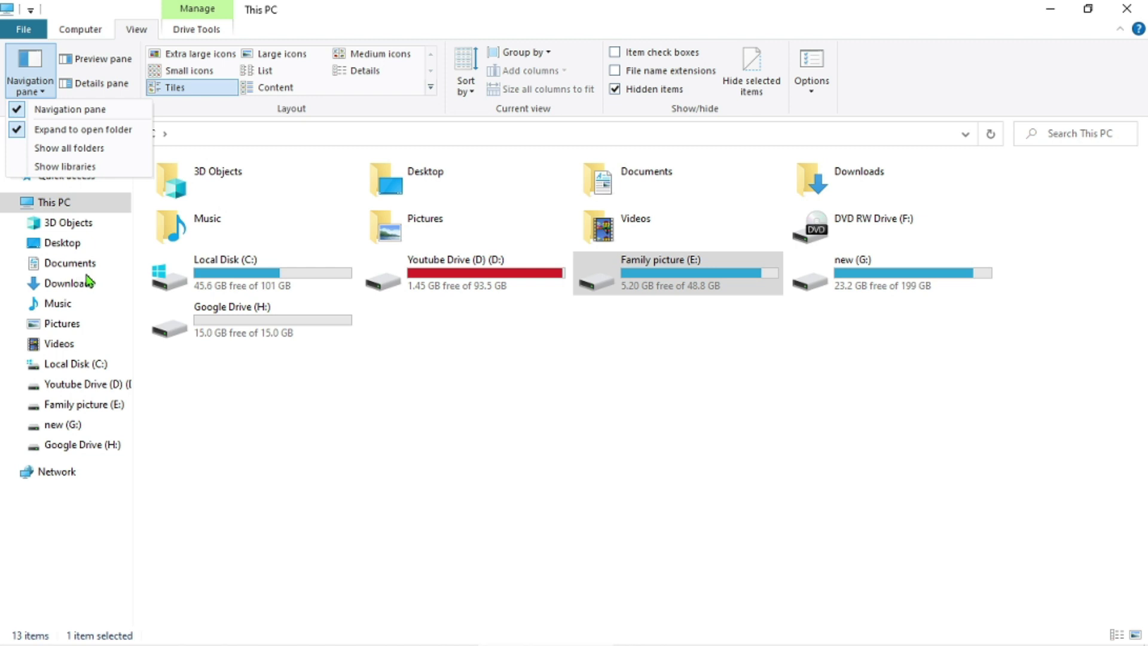
left_click(182, 116)
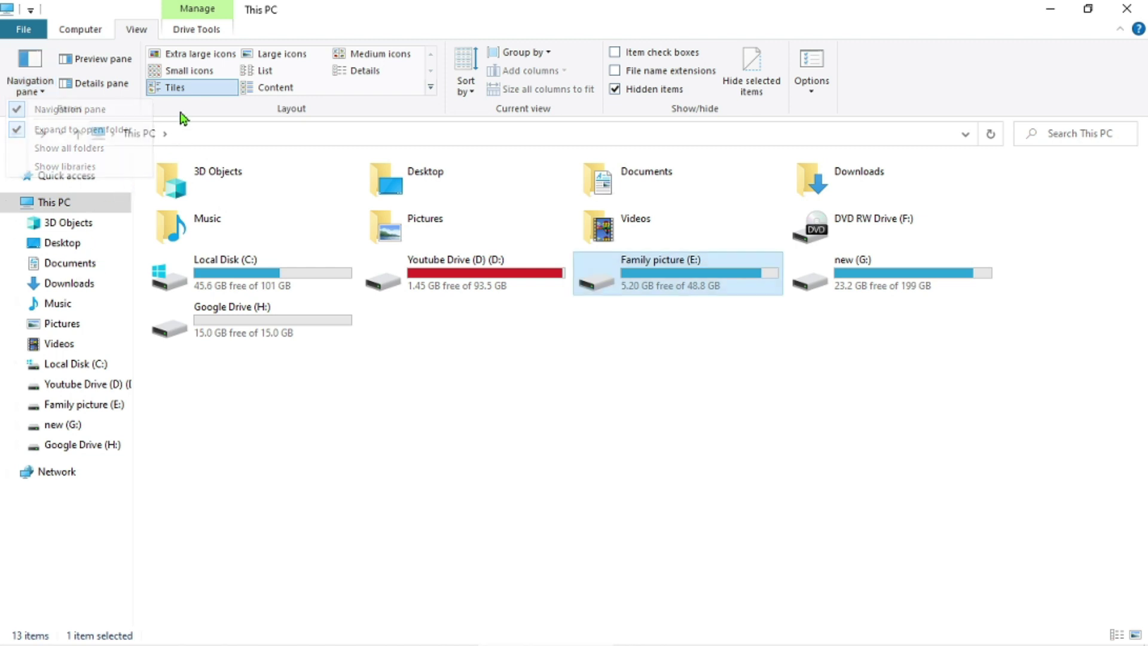